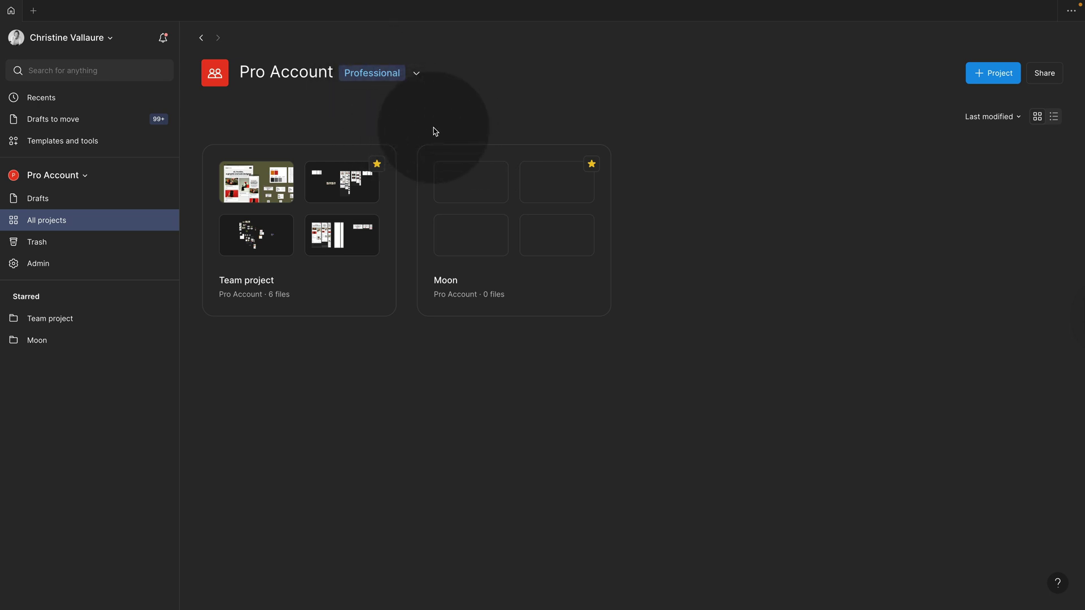
- Open the Moon project and import Moonblocks.fig from Downloads via Create > Import
{"action": "left_click", "coordinate": [509, 284]}
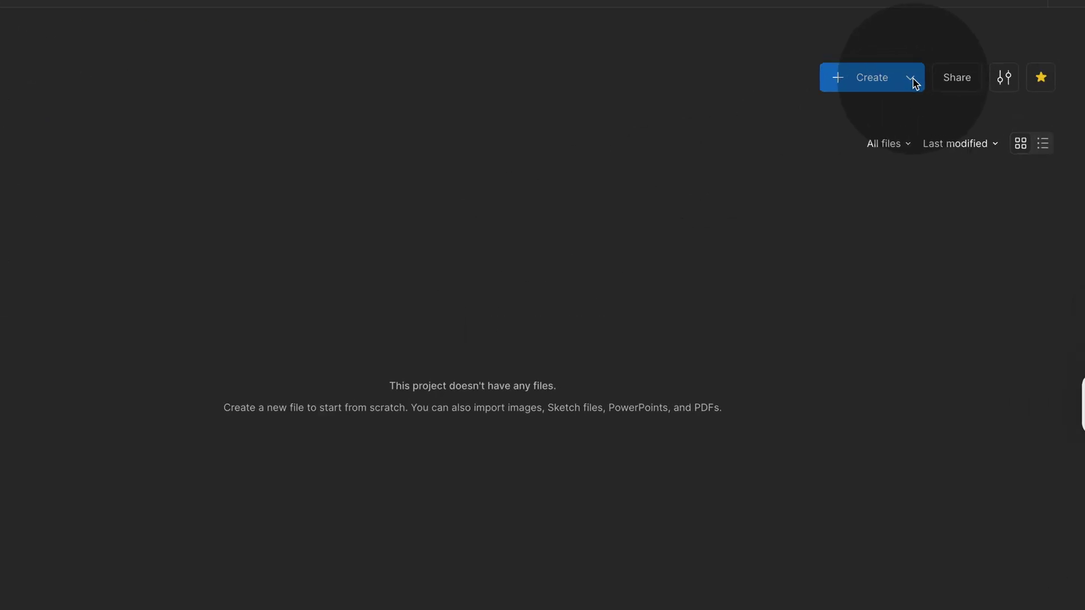
{"action": "left_click", "coordinate": [912, 81]}
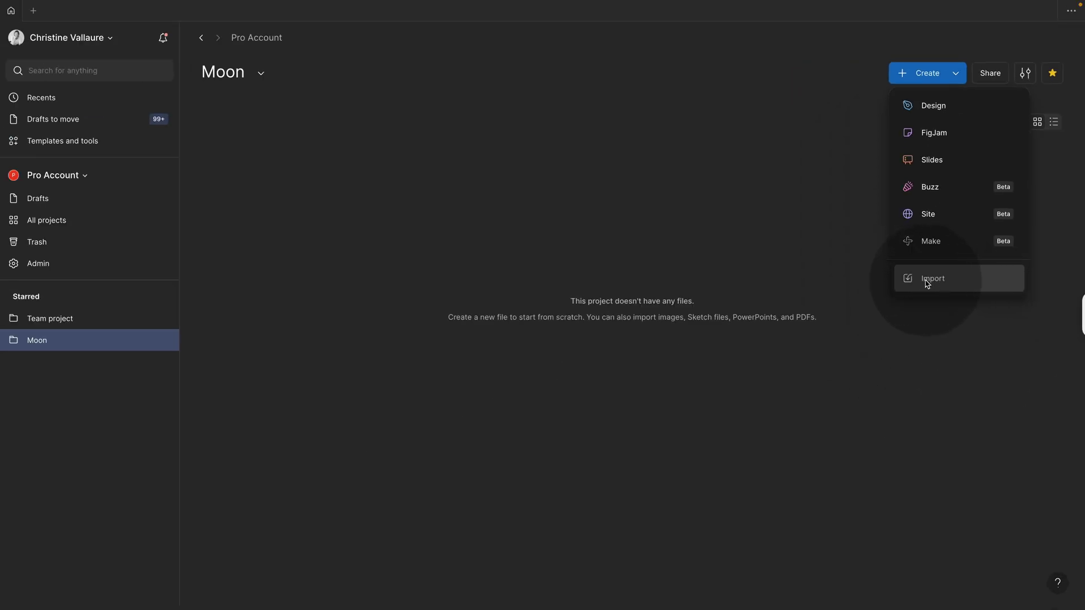
{"action": "left_click", "coordinate": [931, 282]}
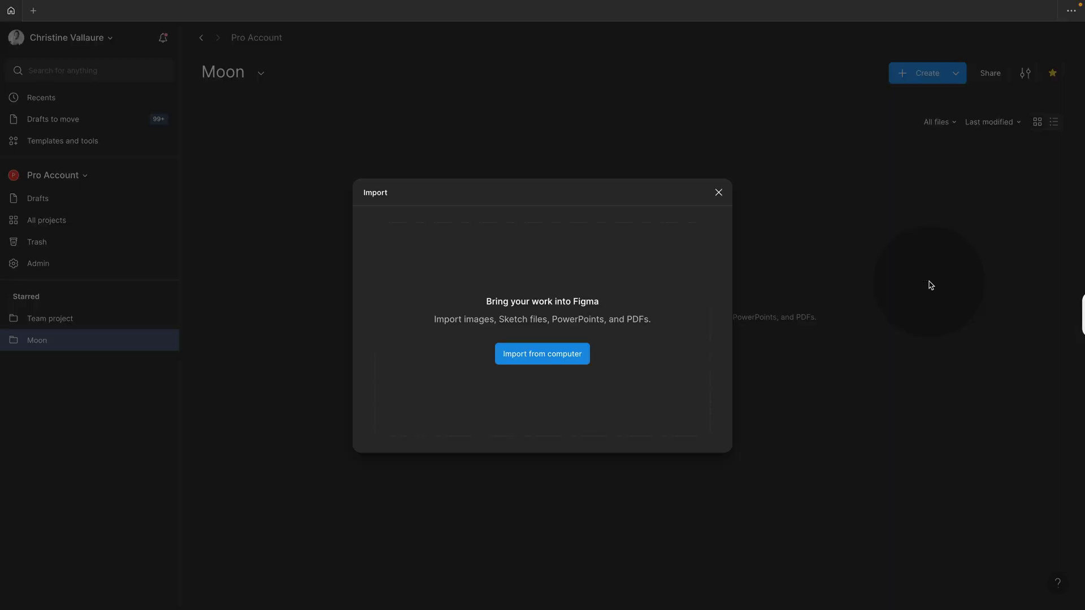
{"action": "left_click", "coordinate": [559, 359]}
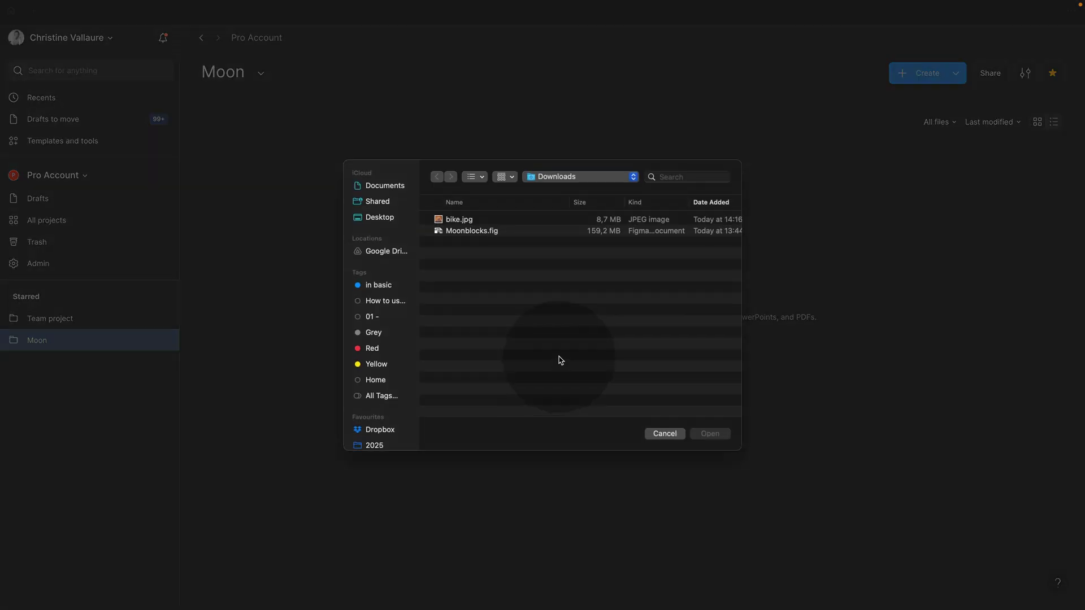
{"action": "left_click", "coordinate": [487, 236]}
{"action": "left_click", "coordinate": [704, 432]}
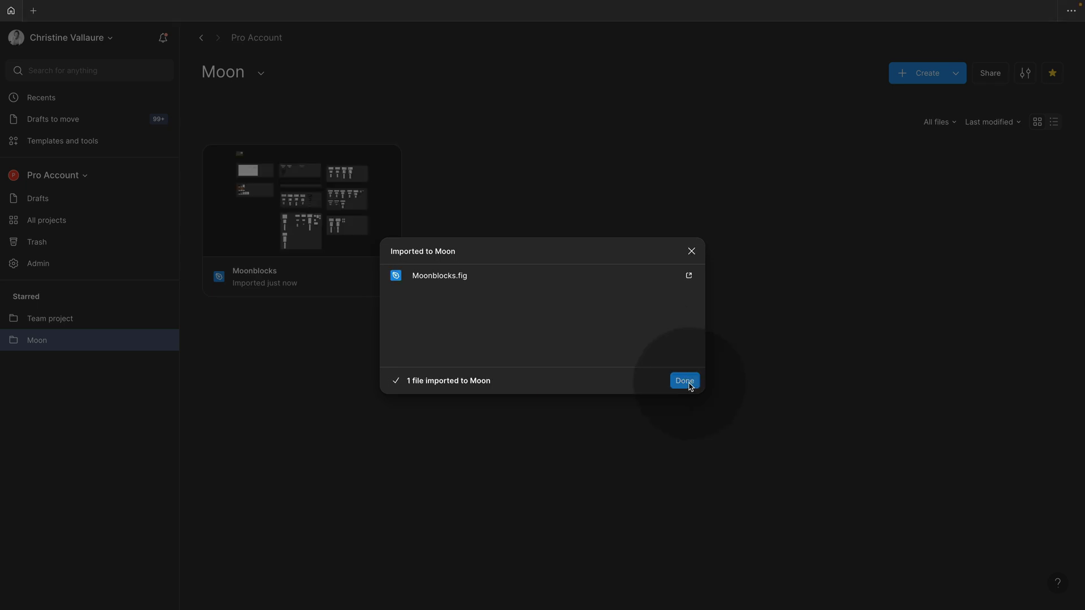
- Dismiss the import summary with Done to reach the Moonblocks file
{"action": "left_click", "coordinate": [685, 381]}
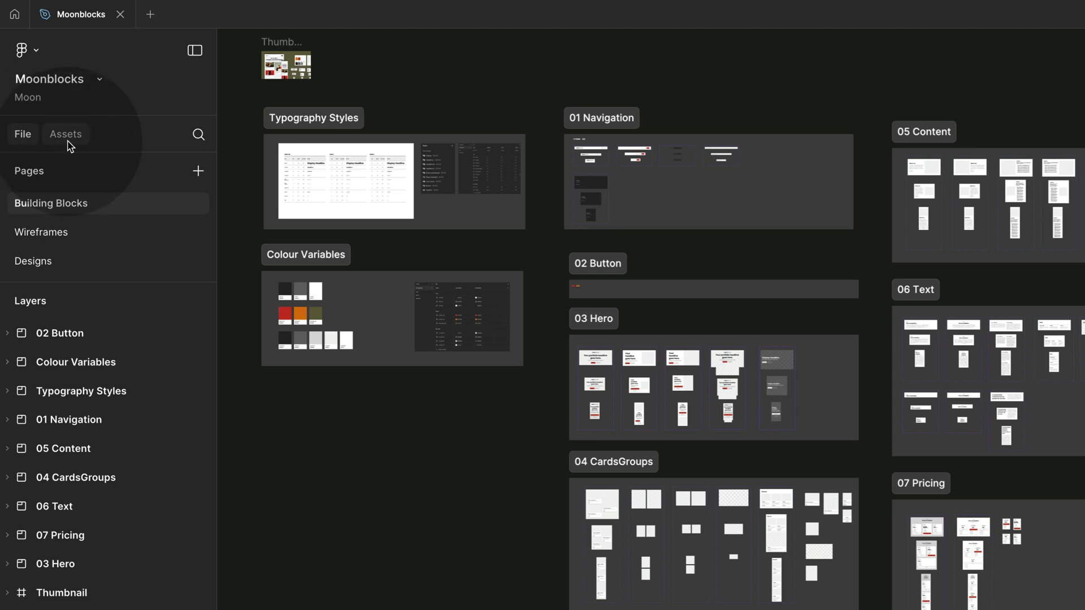
- Publish all 63 Moonblocks changes as a library from the Assets tab's library manager
{"action": "left_click", "coordinate": [67, 141]}
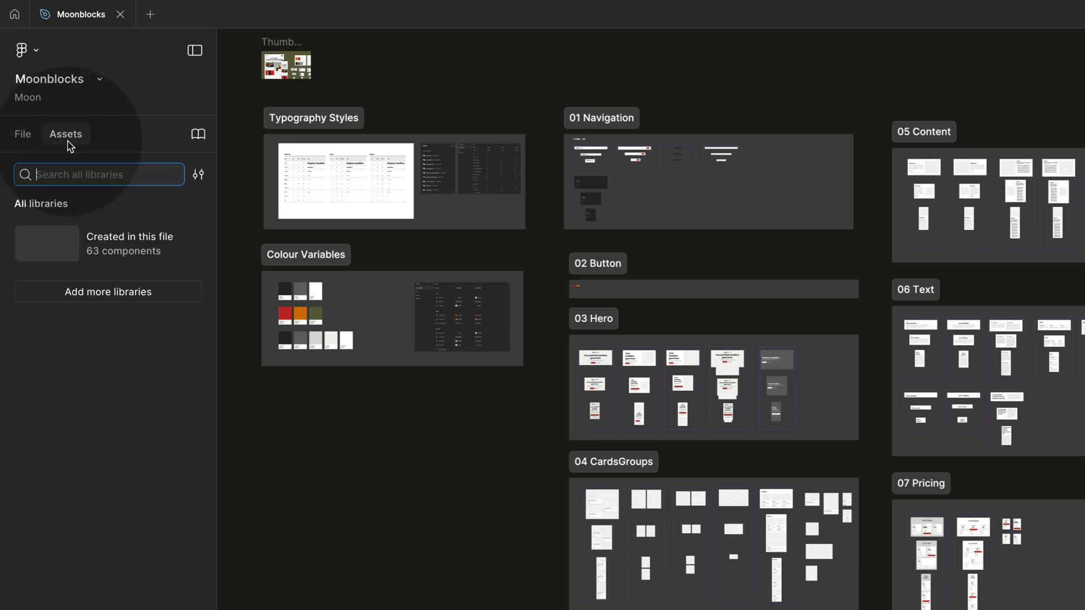
{"action": "left_click", "coordinate": [201, 135]}
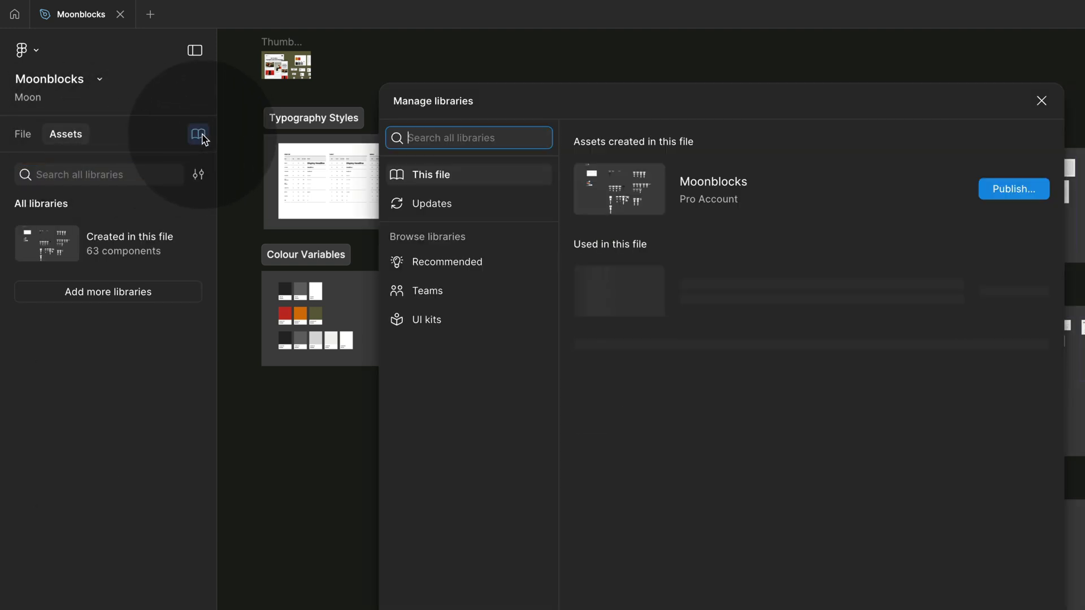
{"action": "left_click", "coordinate": [1025, 195]}
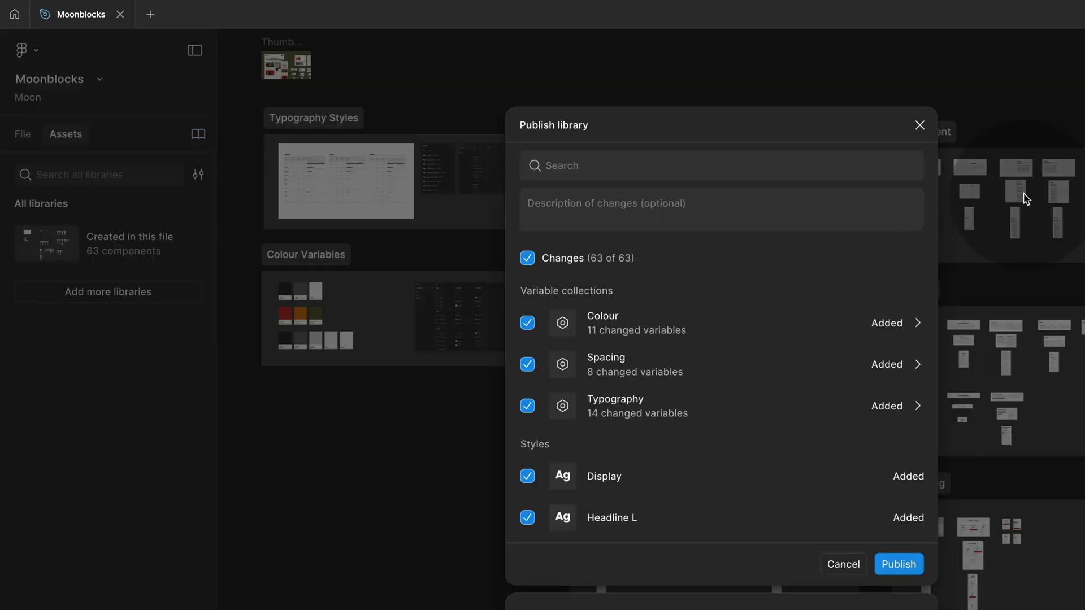
{"action": "left_click", "coordinate": [901, 572]}
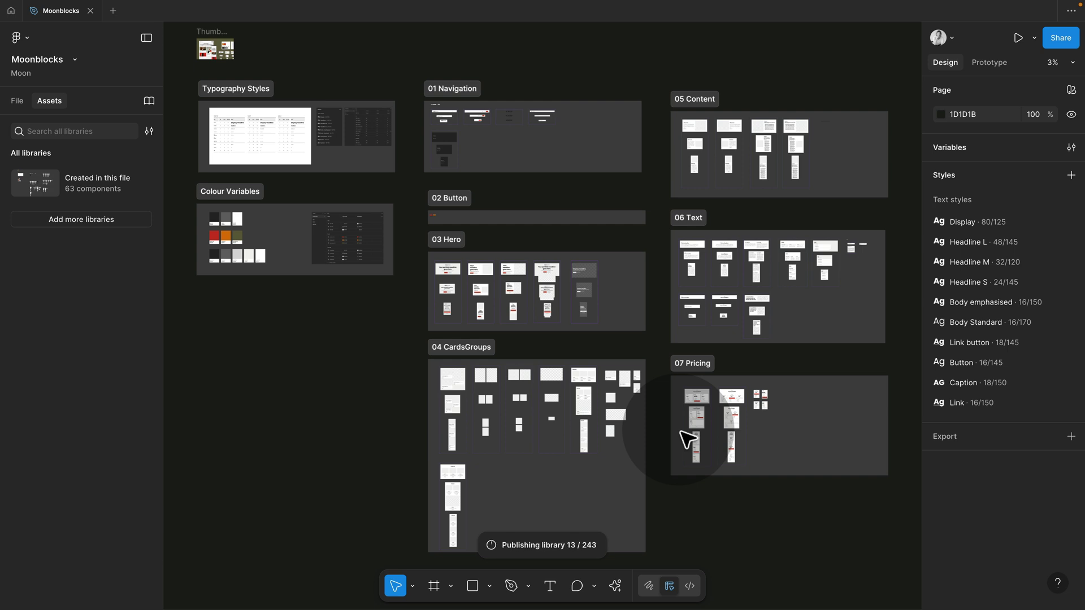
- Create a new blank site in the Moon project, skipping the templates
{"action": "left_click", "coordinate": [11, 11]}
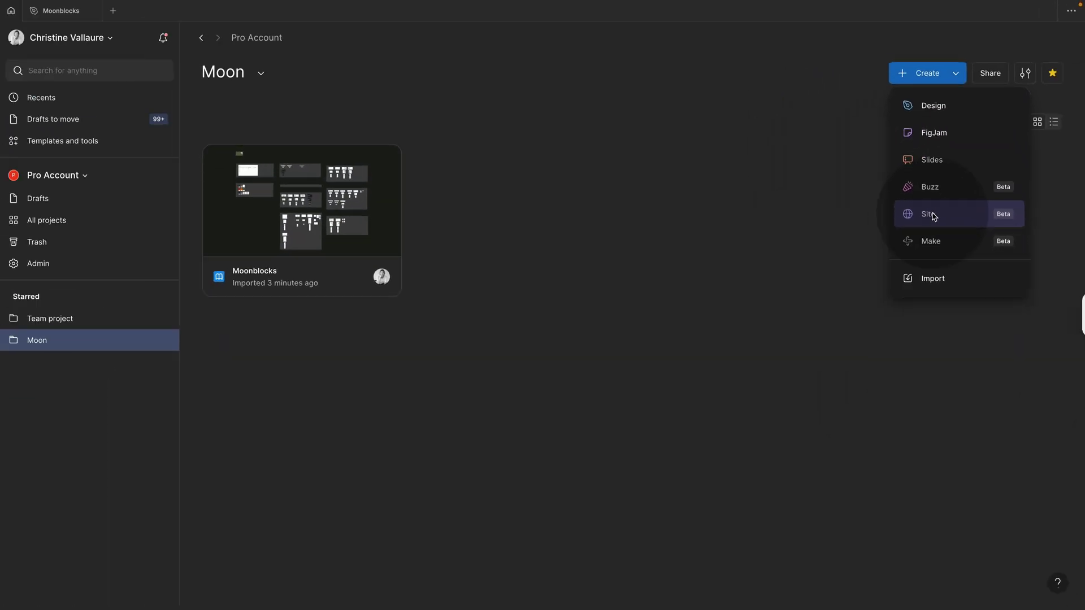
{"action": "left_click", "coordinate": [933, 217]}
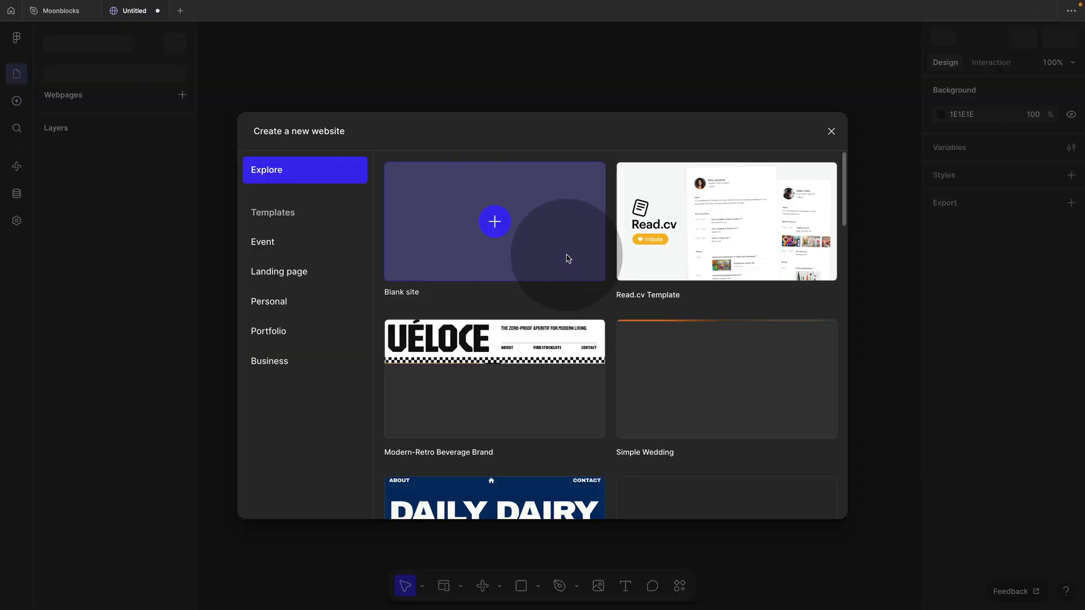
{"action": "left_click", "coordinate": [831, 132]}
- Zoom out and inspect the Home page's Desktop and Mobile breakpoint frames
{"action": "left_click", "coordinate": [677, 220]}
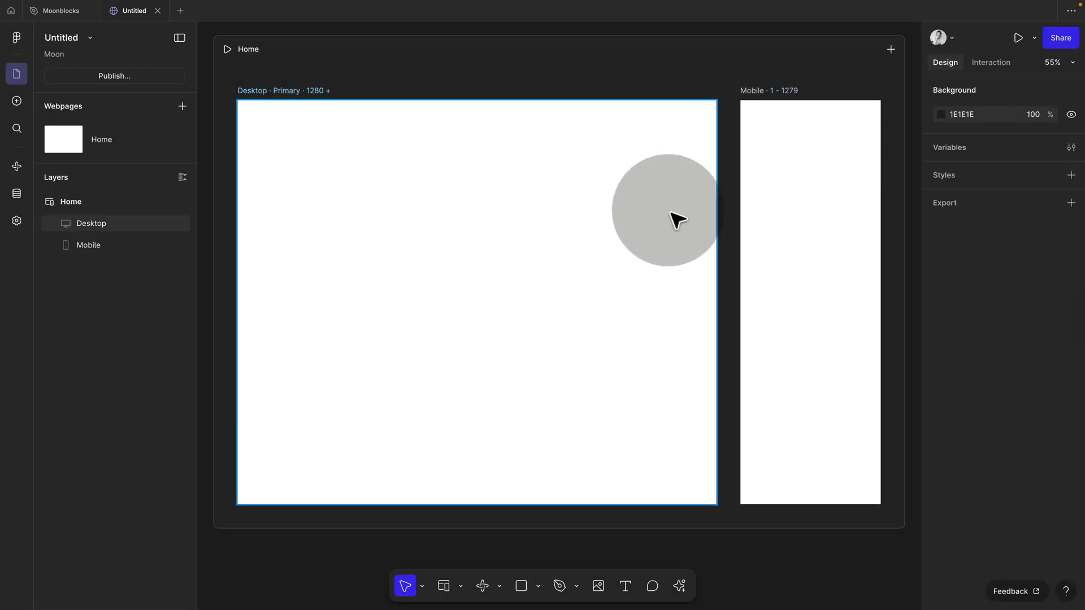
{"action": "left_click", "coordinate": [311, 569]}
{"action": "scroll", "coordinate": [311, 569], "scroll_direction": "down", "scroll_amount": 5}
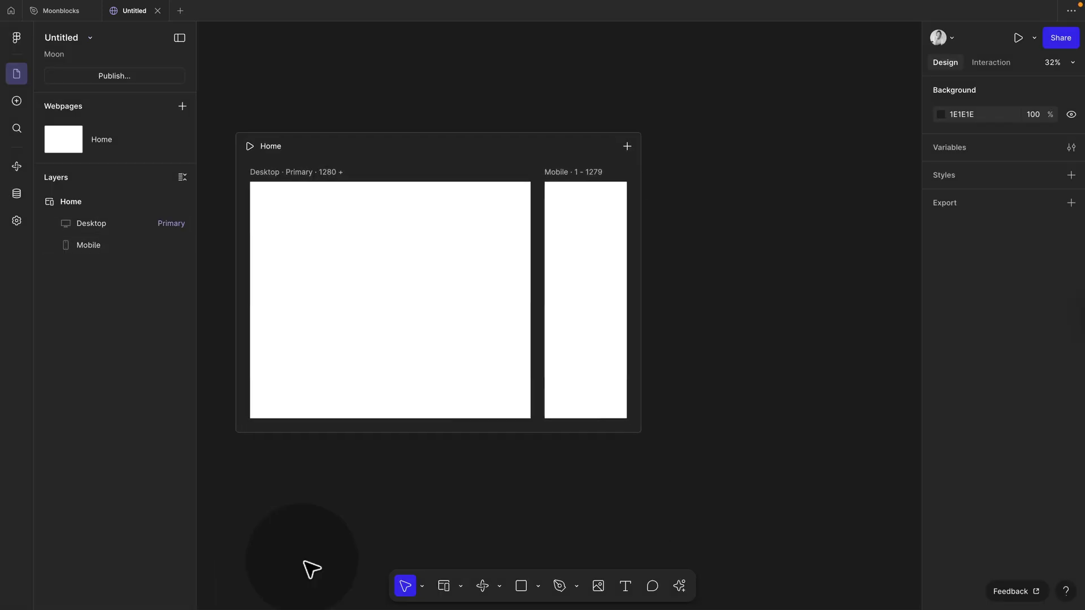
{"action": "left_click", "coordinate": [265, 154]}
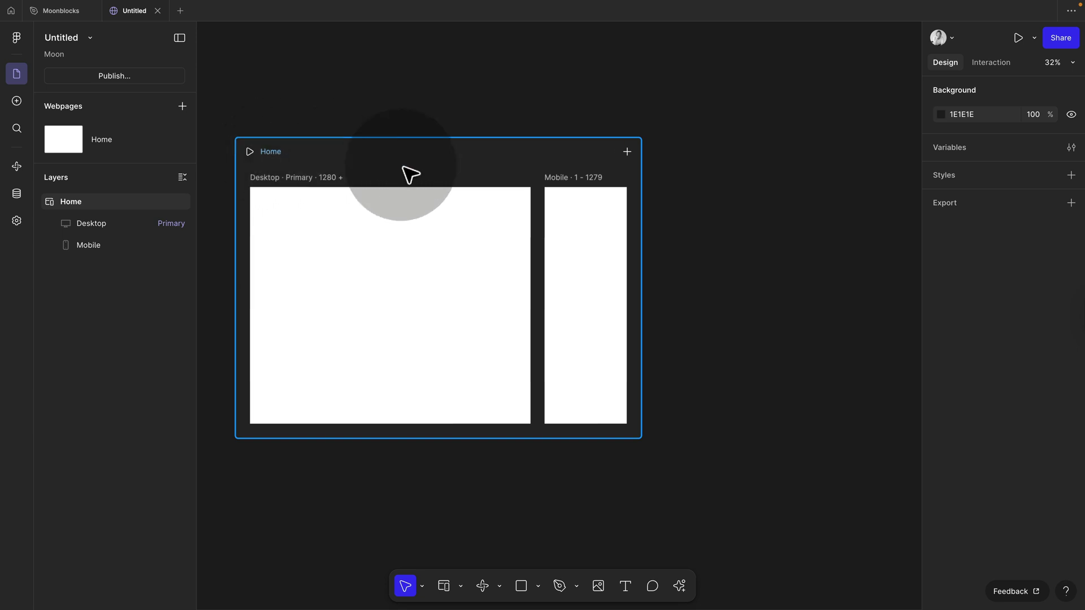
{"action": "left_click", "coordinate": [455, 209]}
{"action": "left_click", "coordinate": [613, 231]}
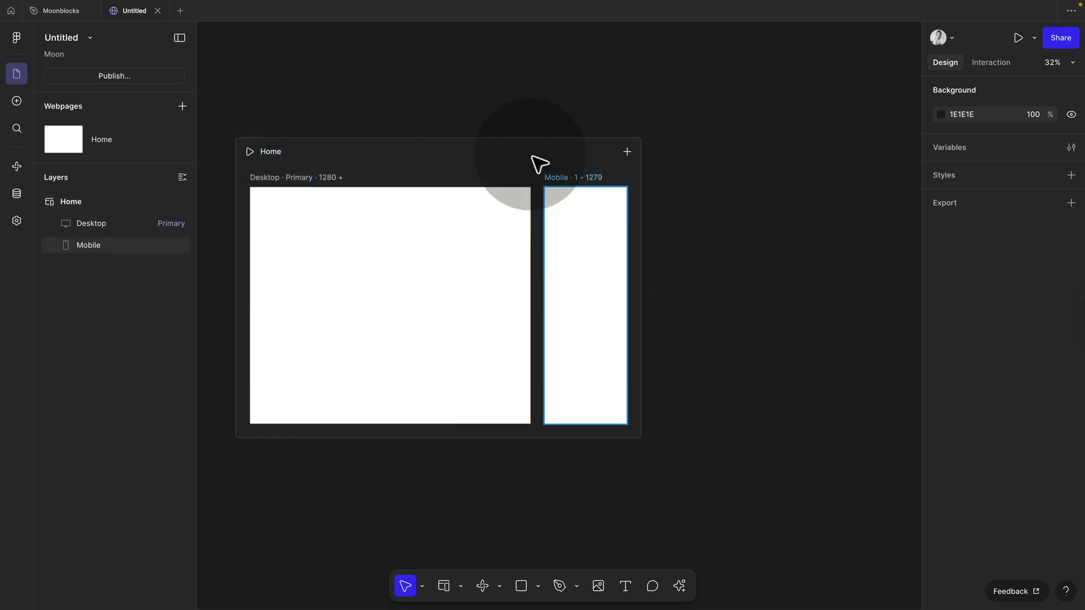
{"action": "left_click", "coordinate": [395, 128]}
- Check the Moonblocks file, then add a Tablet breakpoint to Untitled's Home page
{"action": "left_click", "coordinate": [55, 13]}
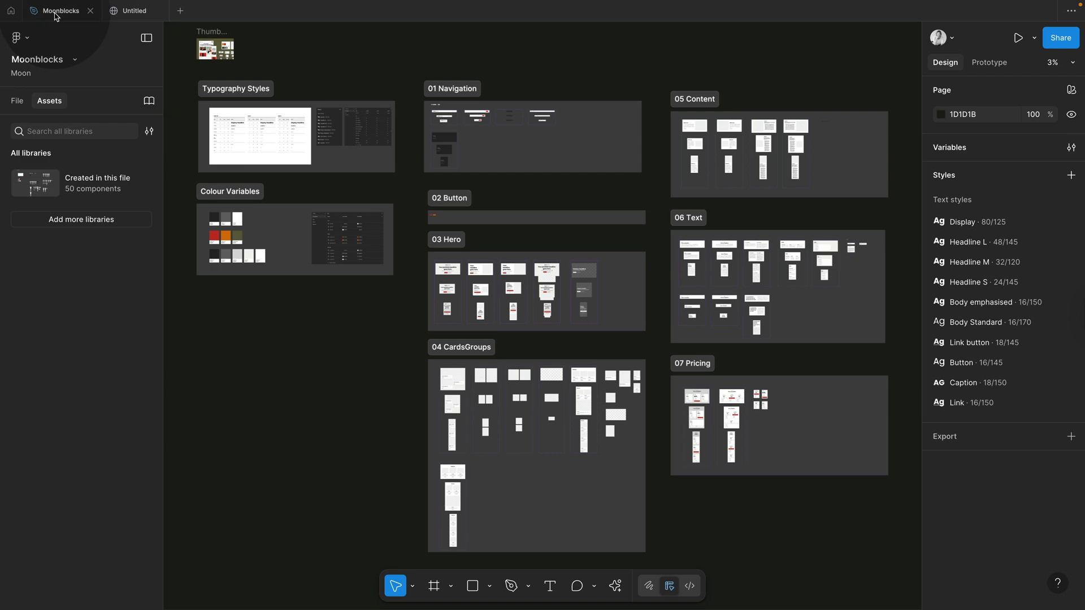
{"action": "scroll", "coordinate": [470, 310], "scroll_direction": "up", "scroll_amount": 10}
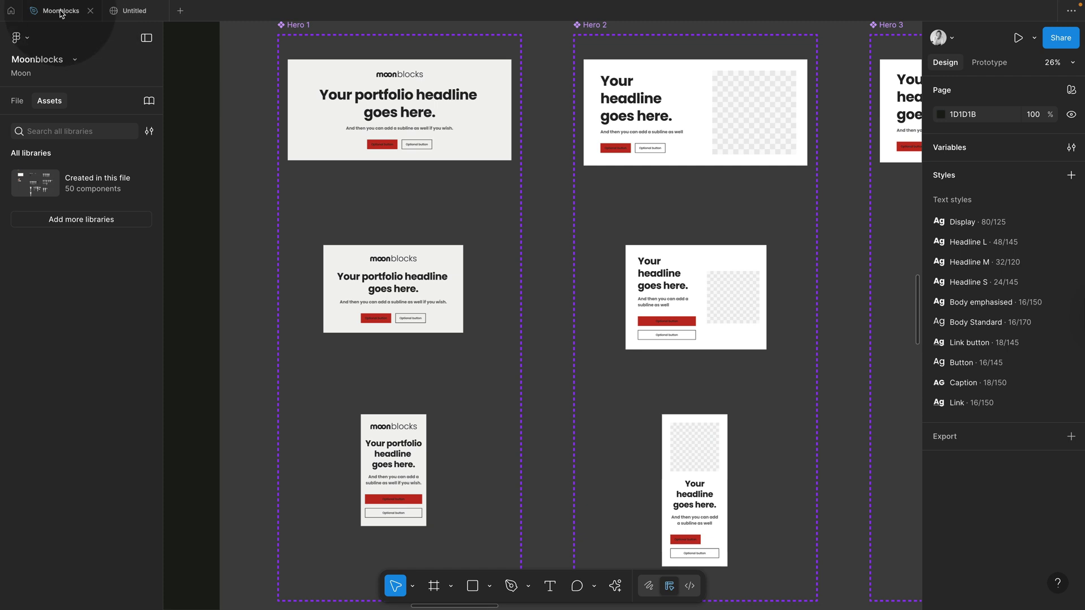
{"action": "left_click", "coordinate": [134, 11]}
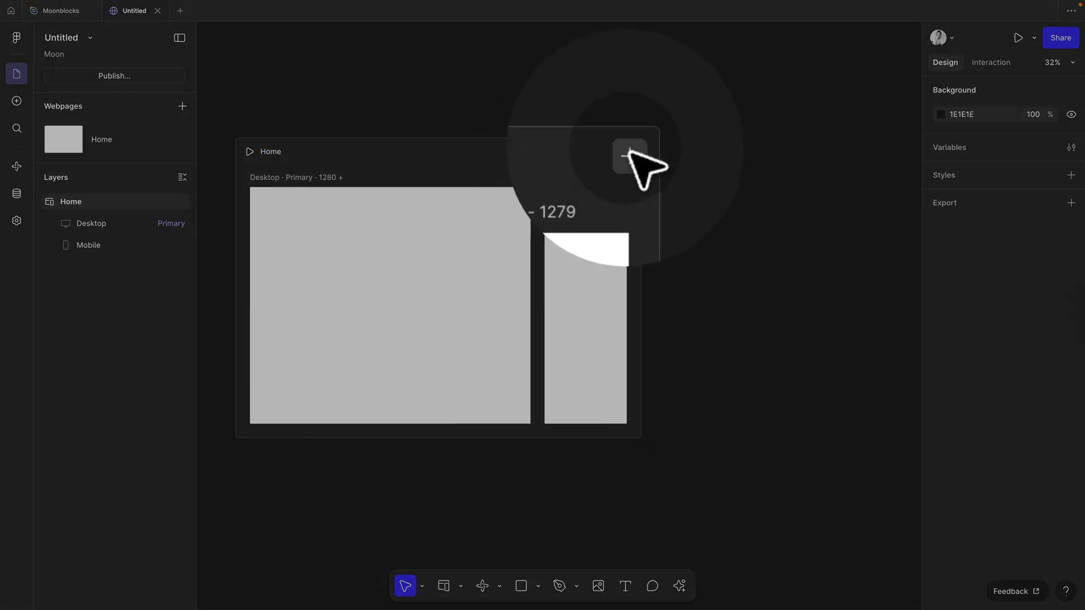
{"action": "left_click", "coordinate": [627, 150]}
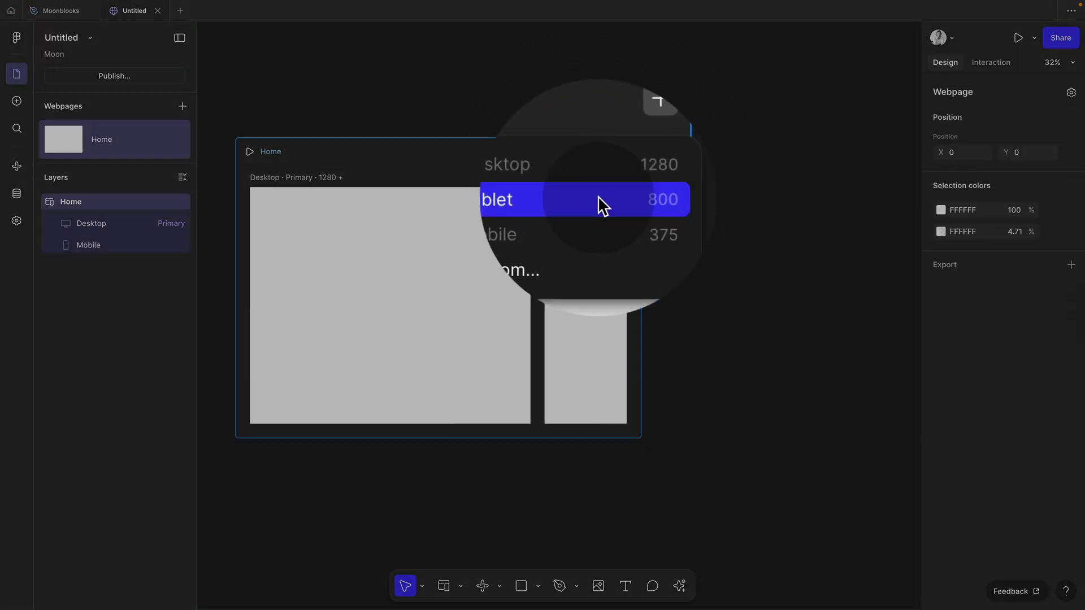
{"action": "left_click", "coordinate": [615, 201]}
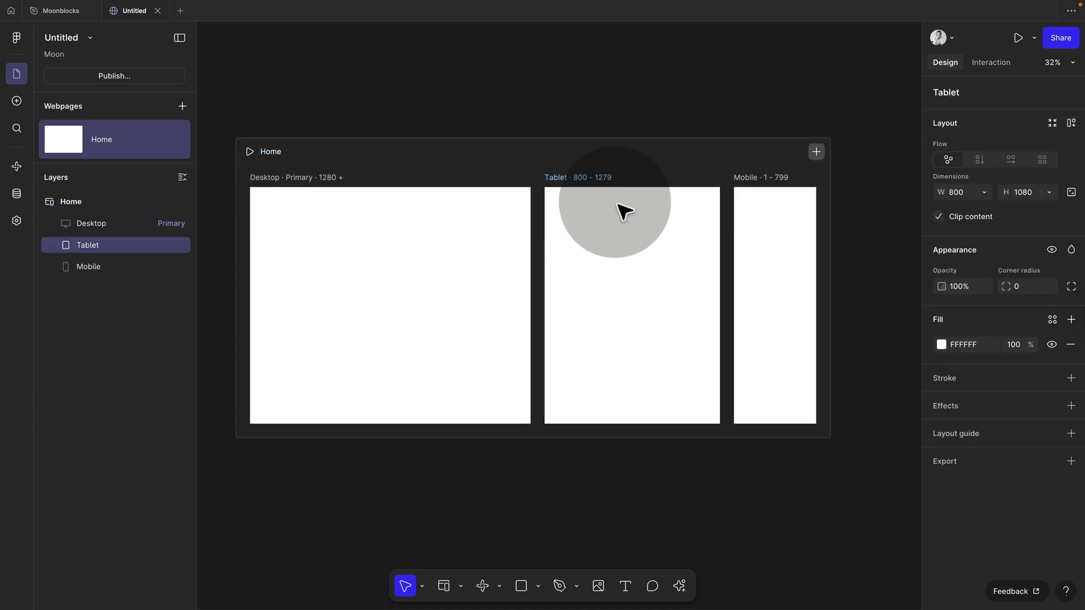
- Open the Insert panel's Libraries tab to browse the team's libraries
{"action": "scroll", "coordinate": [539, 114], "scroll_direction": "left", "scroll_amount": 2}
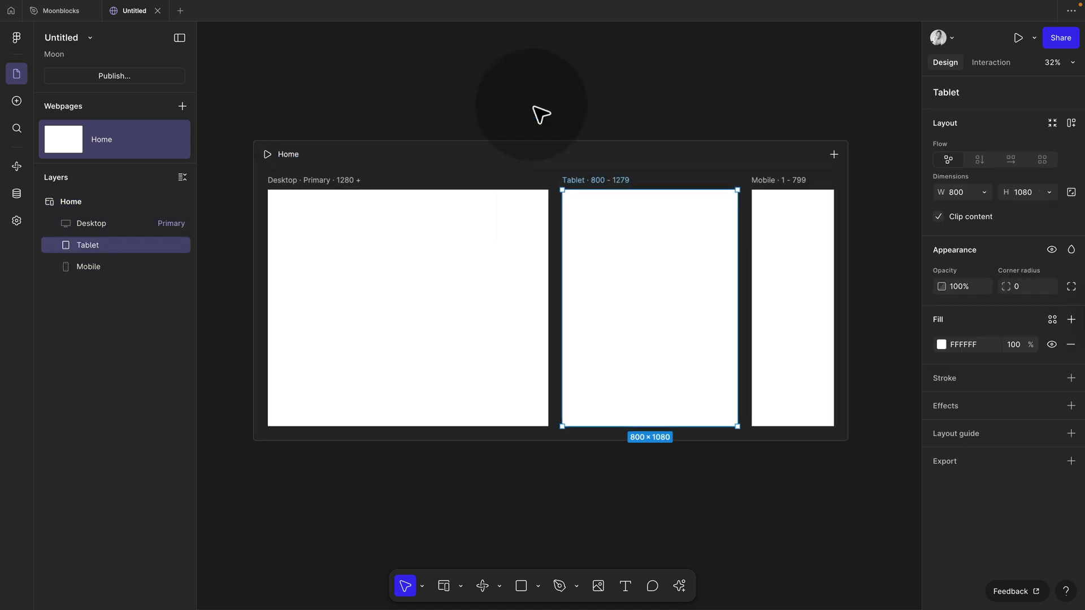
{"action": "left_click", "coordinate": [510, 113]}
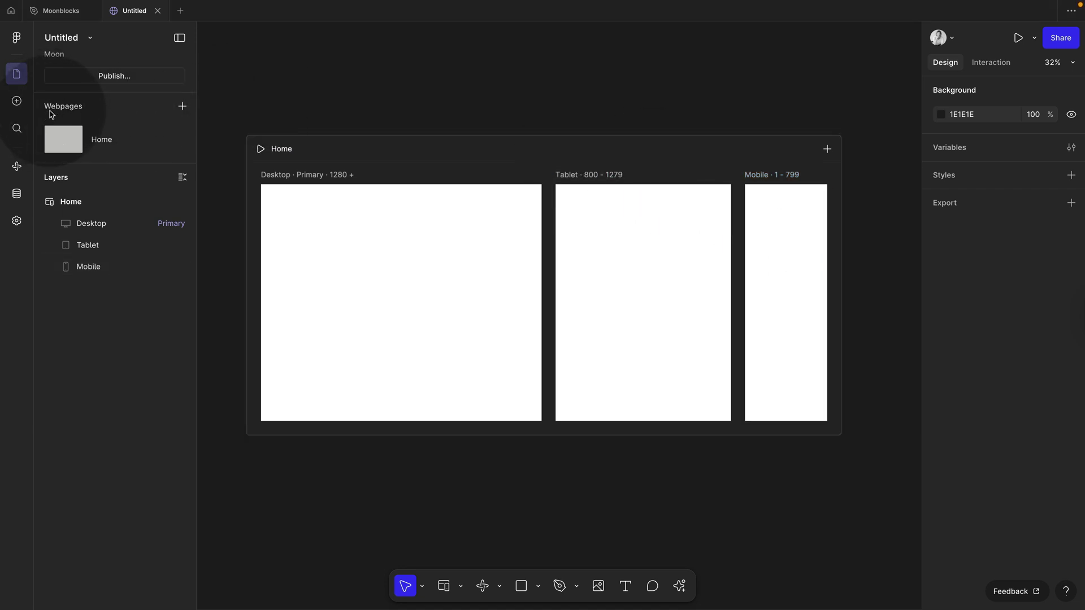
{"action": "left_click", "coordinate": [17, 102]}
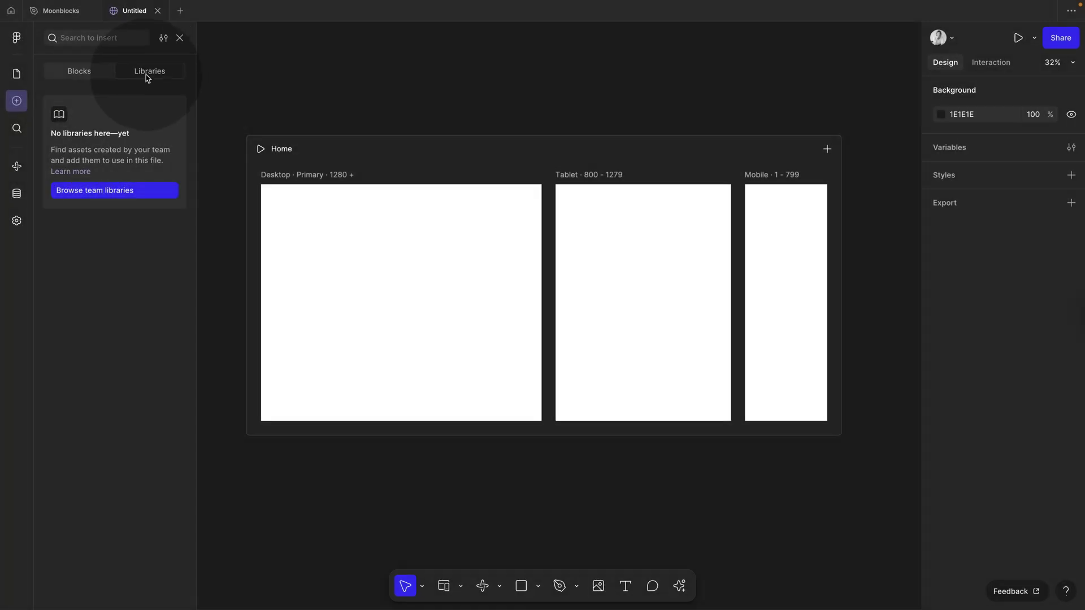
{"action": "left_click", "coordinate": [108, 194]}
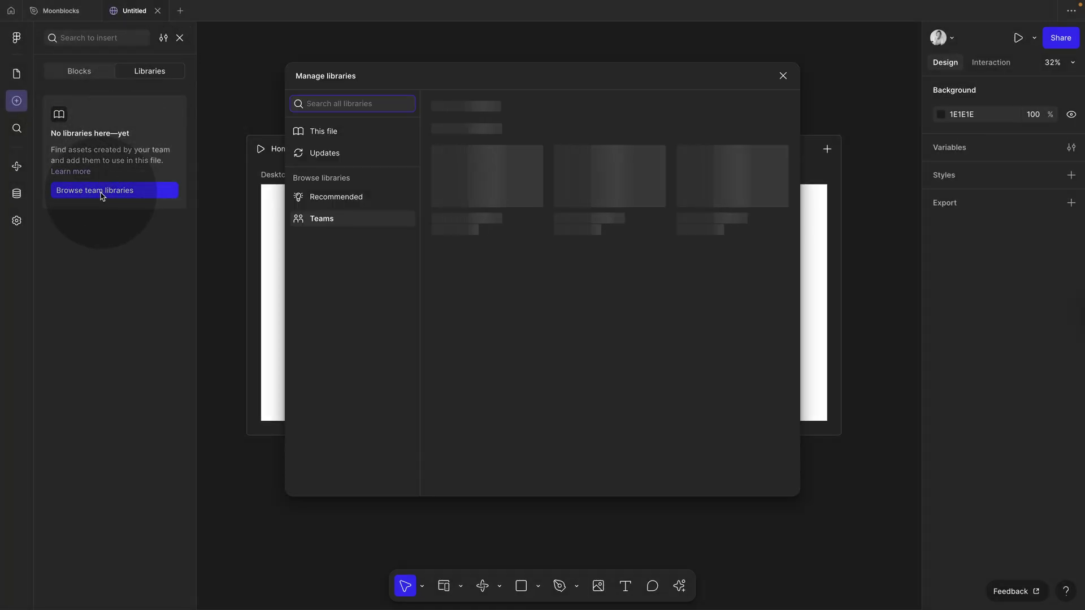
- Search for Moonblocks, add the Pro Account's Moonblocks library, and close the manager
{"action": "left_click", "coordinate": [414, 135]}
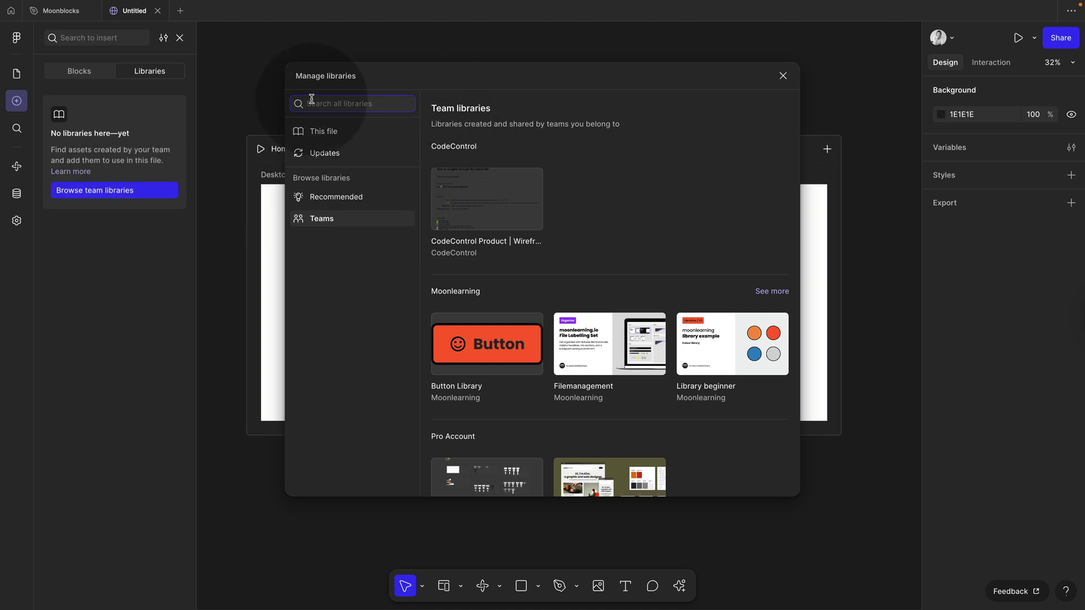
{"action": "type", "text": "moonblocks"}
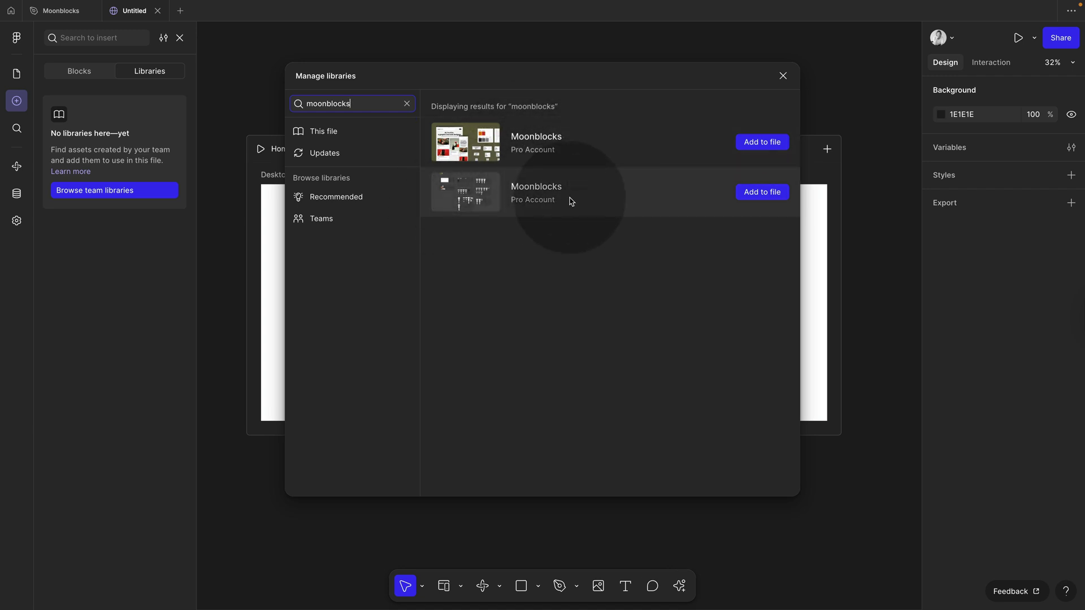
{"action": "left_click", "coordinate": [758, 193]}
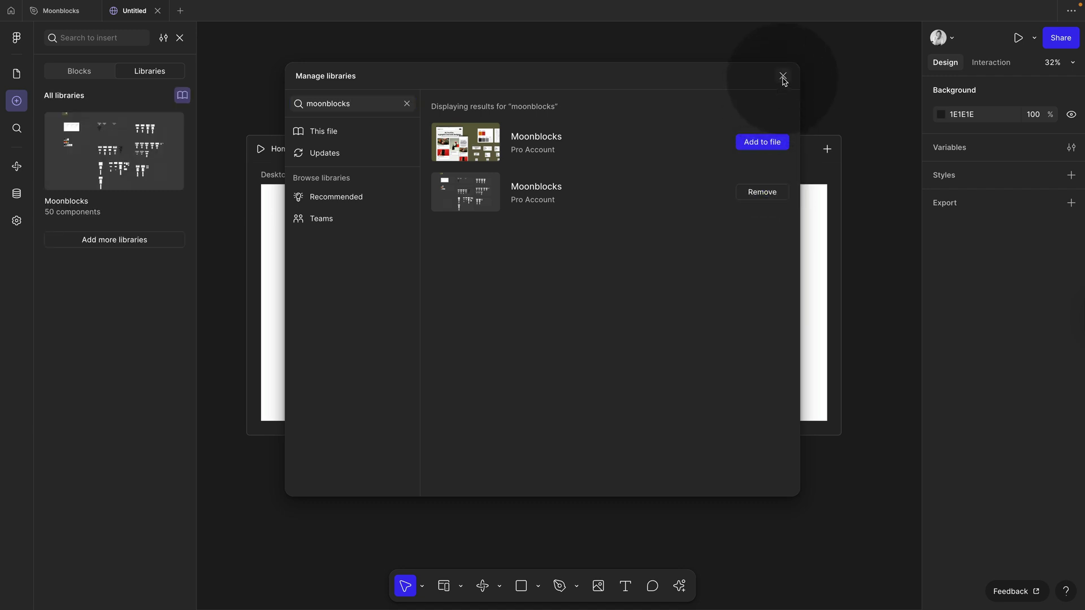
{"action": "left_click", "coordinate": [782, 76]}
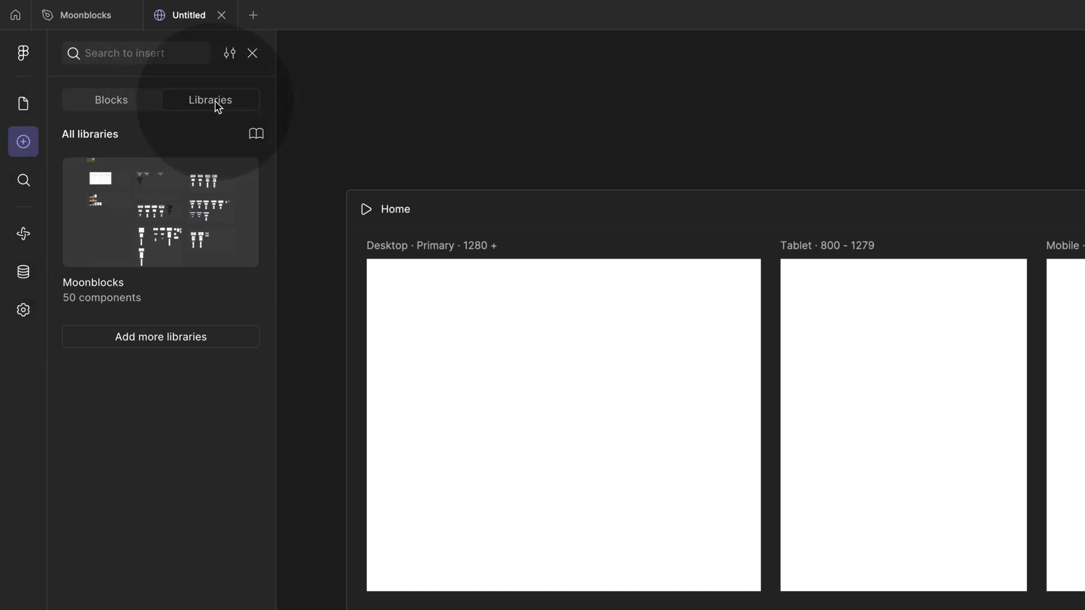
- Open the Moonblocks library and browse its Building Blocks, Designs and Wireframes sections
{"action": "left_click", "coordinate": [183, 202]}
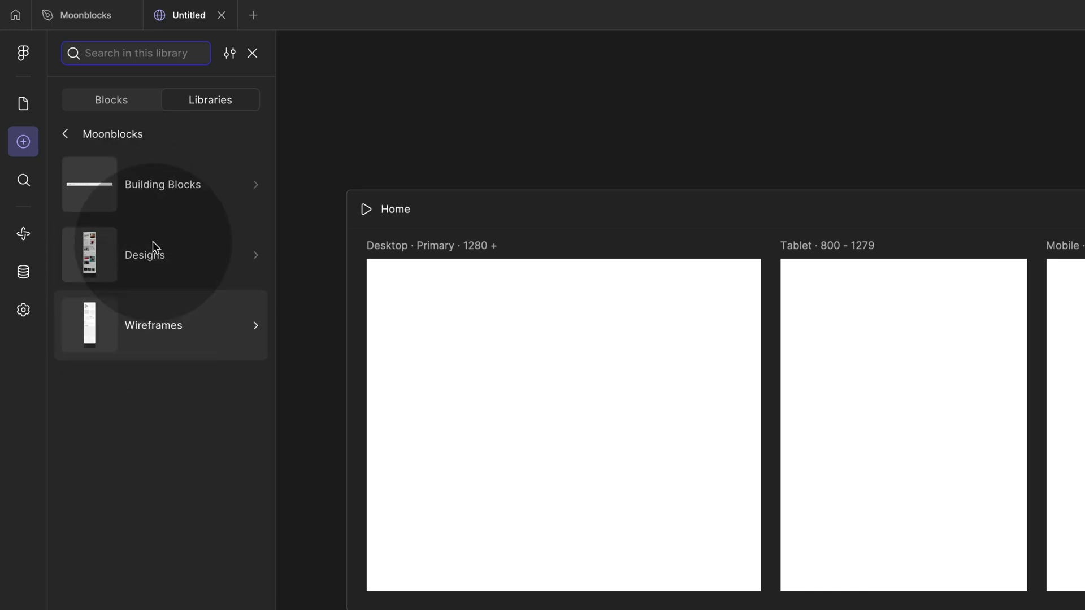
{"action": "left_click", "coordinate": [177, 191]}
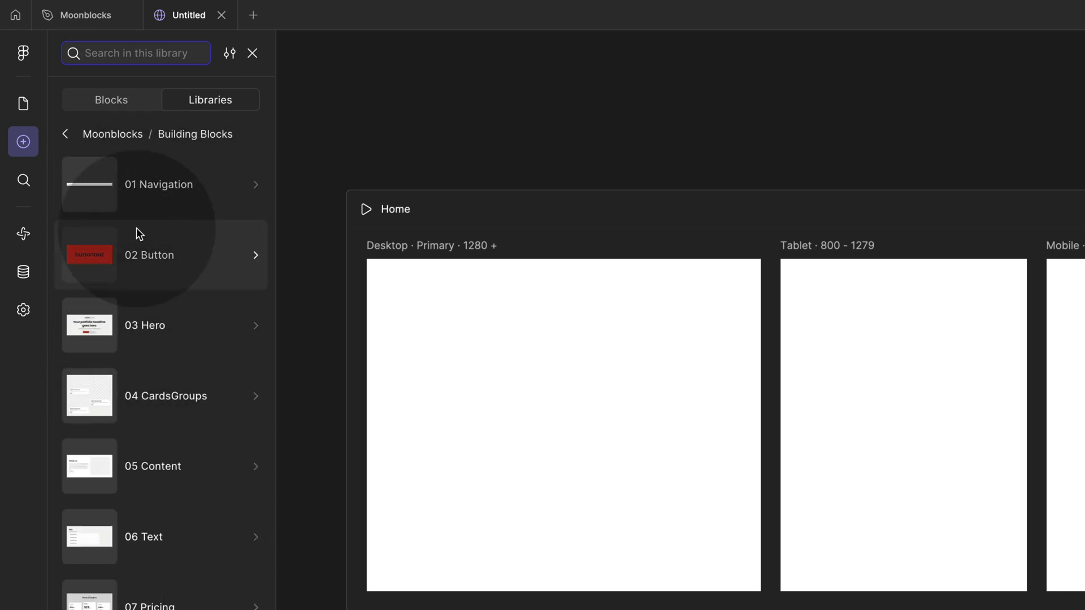
{"action": "left_click", "coordinate": [67, 134]}
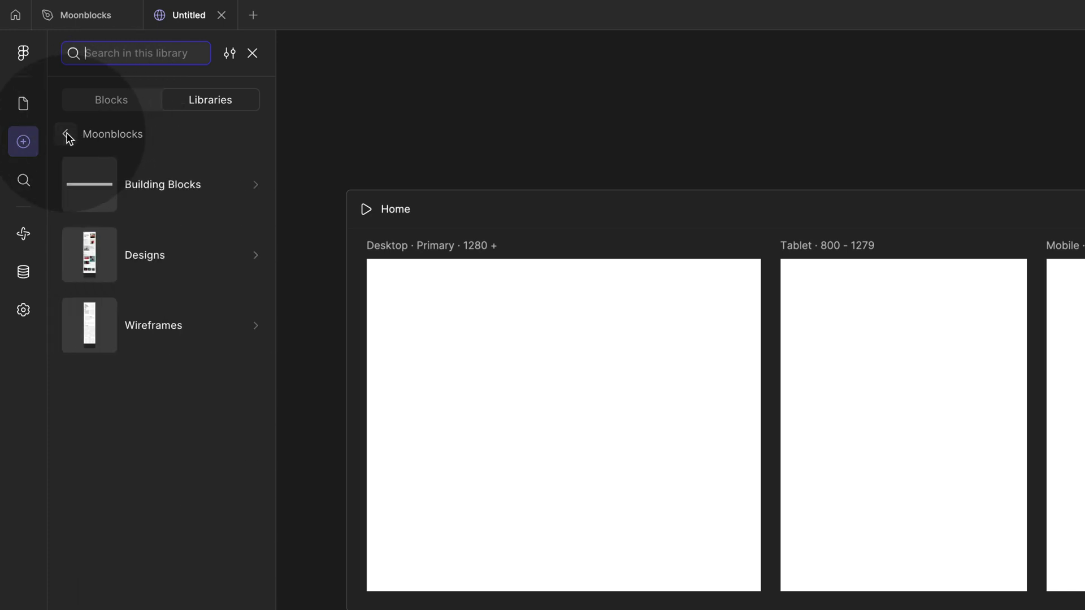
{"action": "left_click", "coordinate": [144, 252]}
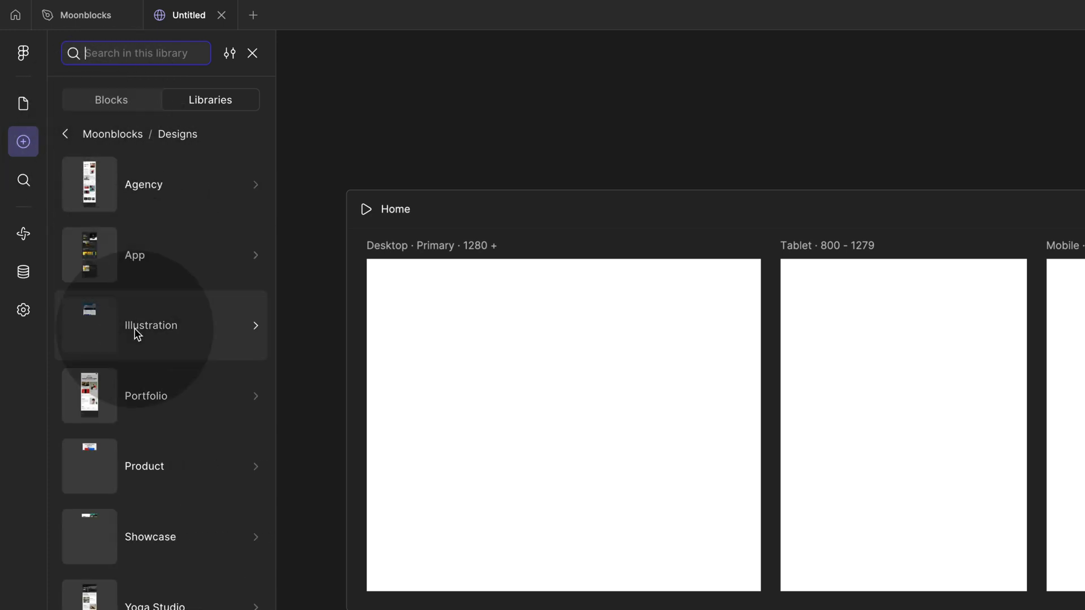
{"action": "left_click", "coordinate": [65, 133]}
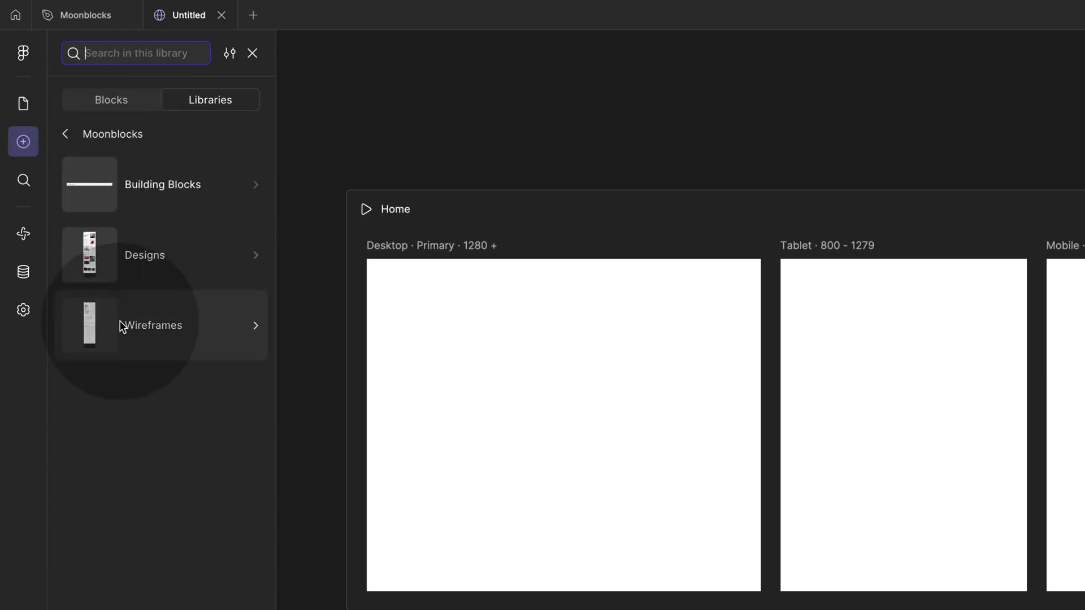
{"action": "left_click", "coordinate": [122, 327]}
{"action": "left_click", "coordinate": [65, 134]}
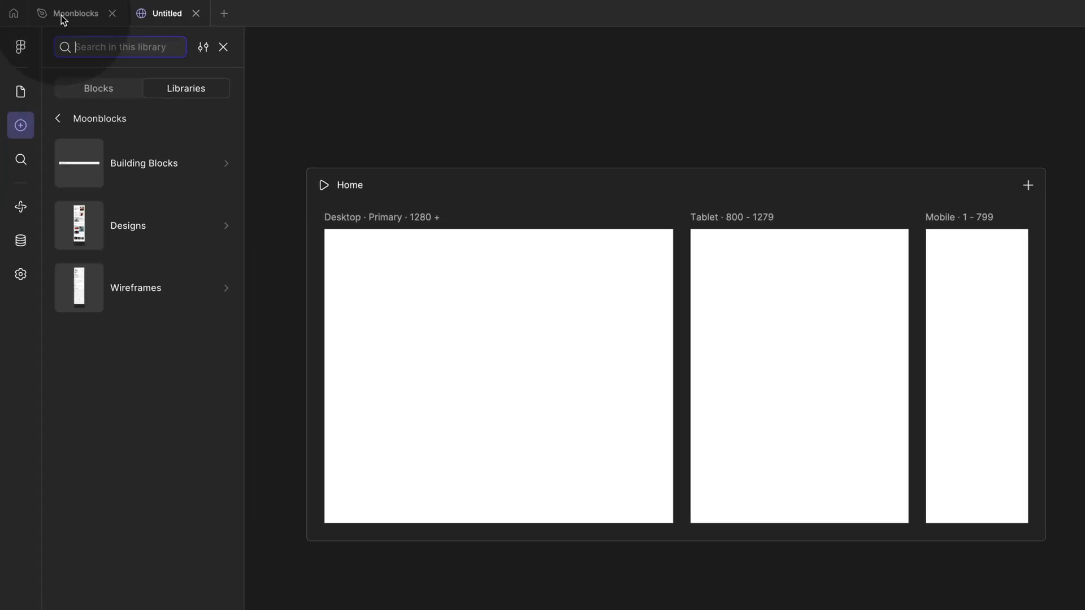
{"action": "left_click", "coordinate": [102, 14]}
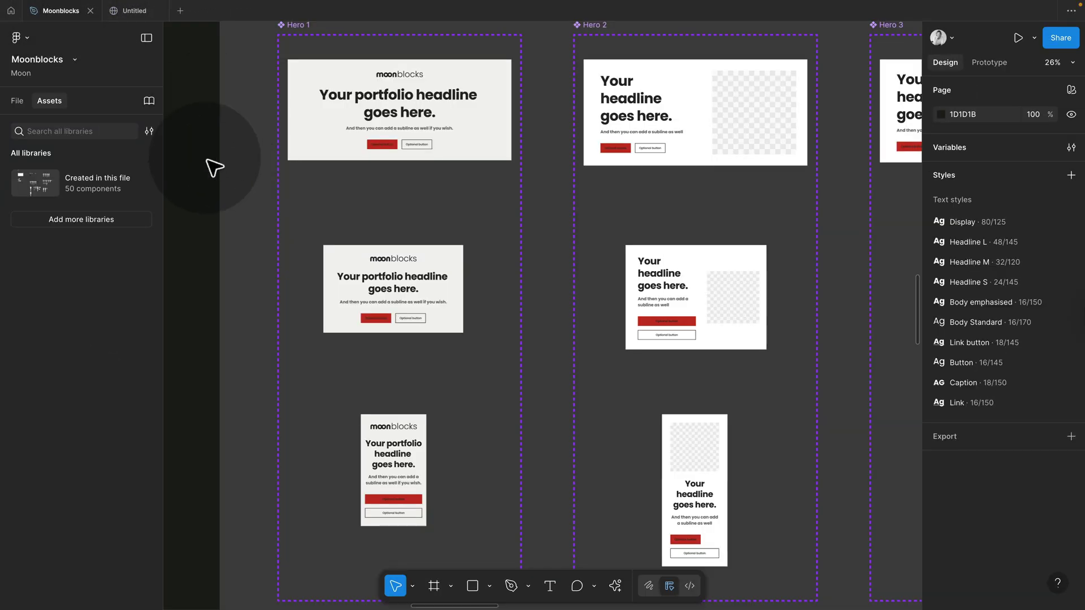
{"action": "key", "text": "shift+2"}
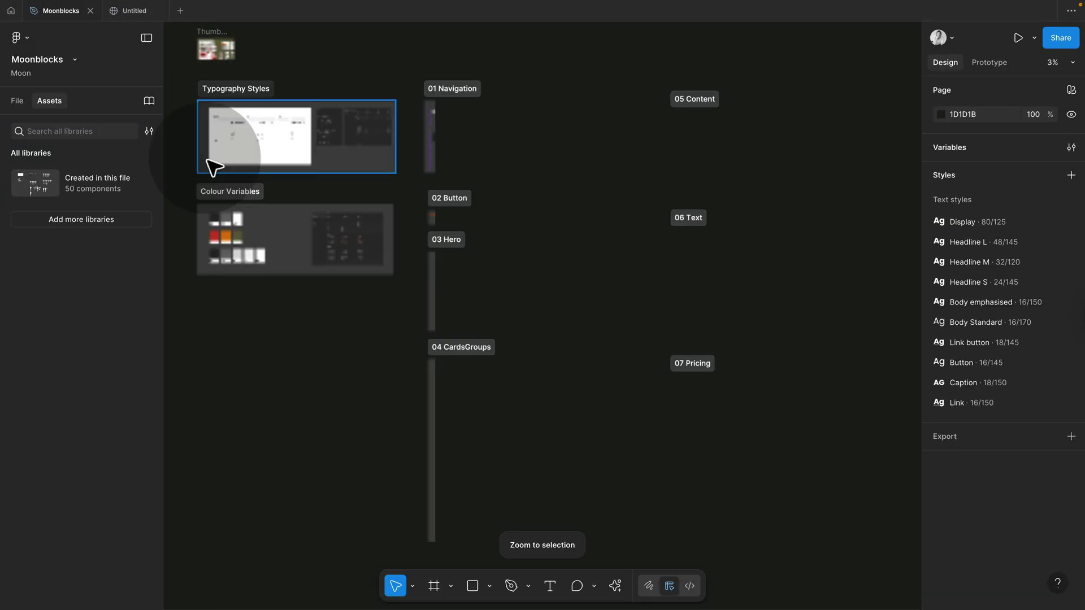
{"action": "left_click", "coordinate": [17, 101]}
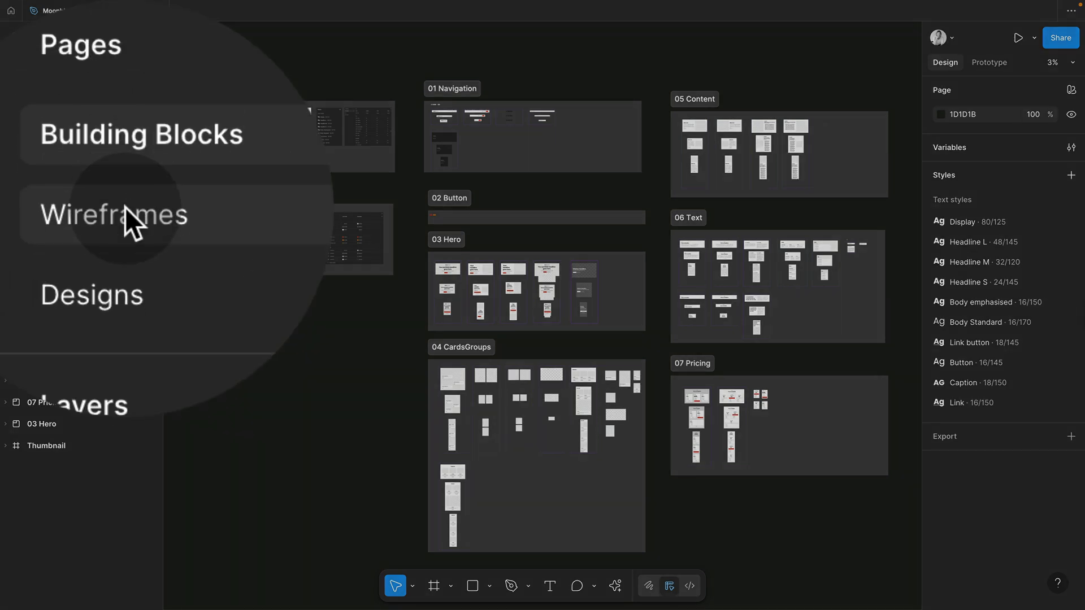
{"action": "left_click", "coordinate": [125, 209]}
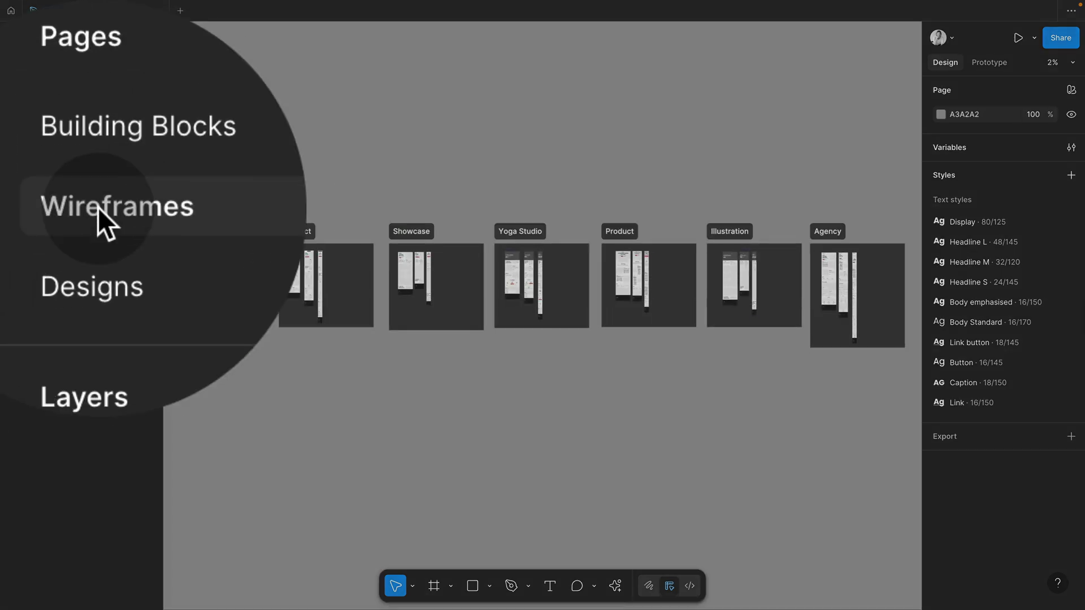
{"action": "left_click", "coordinate": [90, 208]}
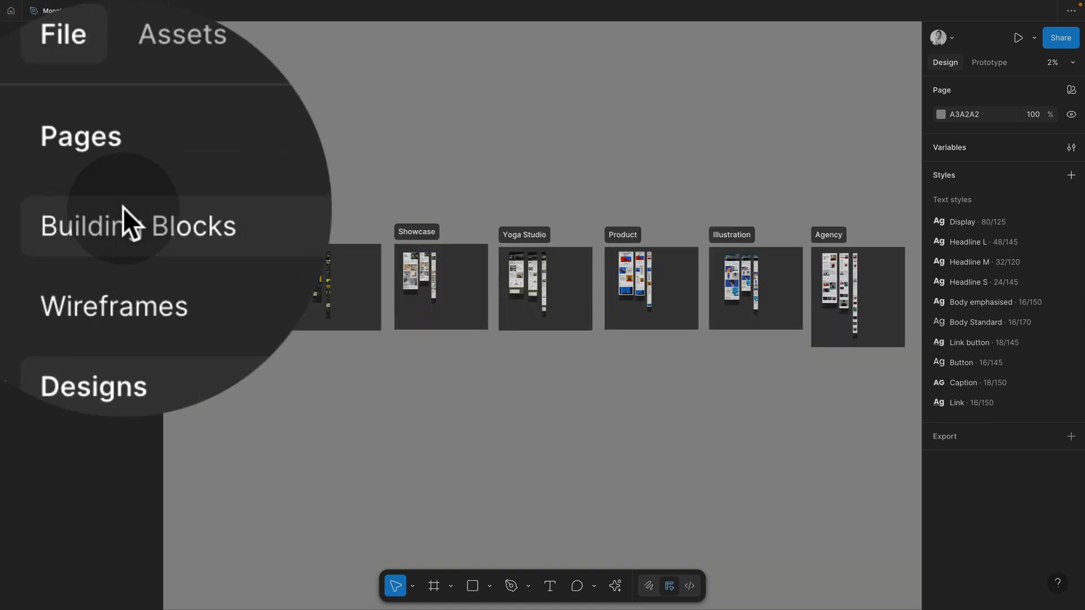
{"action": "left_click", "coordinate": [126, 222]}
{"action": "left_click", "coordinate": [134, 12]}
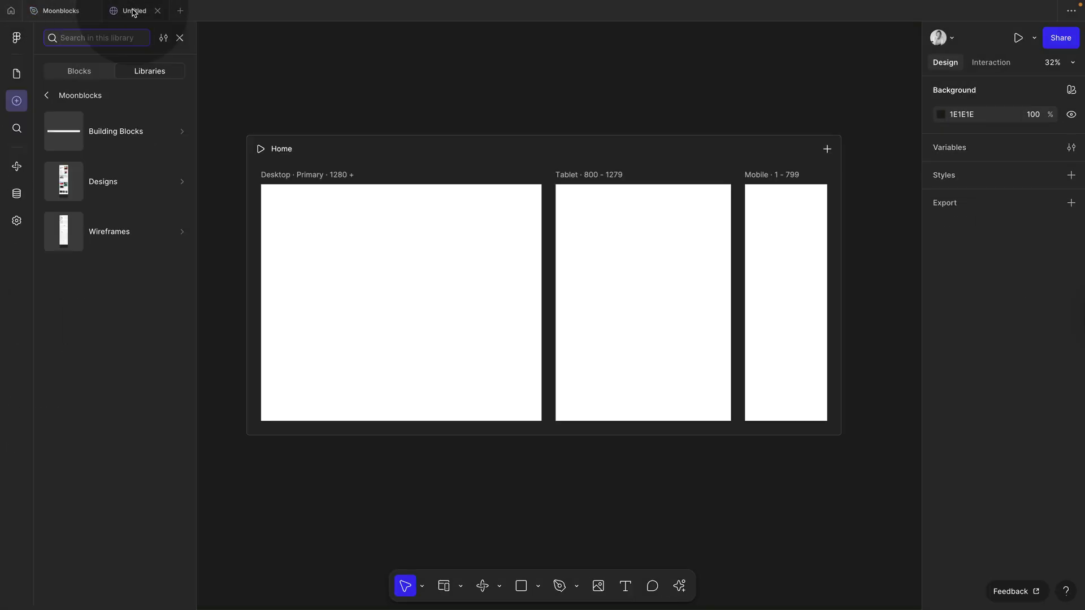
- Drag Hero 1 from Moonblocks Building Blocks > 03 Hero onto the Desktop frame
{"action": "left_click", "coordinate": [48, 99]}
{"action": "scroll", "coordinate": [516, 266], "scroll_direction": "down", "scroll_amount": 3}
{"action": "scroll", "coordinate": [517, 266], "scroll_direction": "up", "scroll_amount": 2}
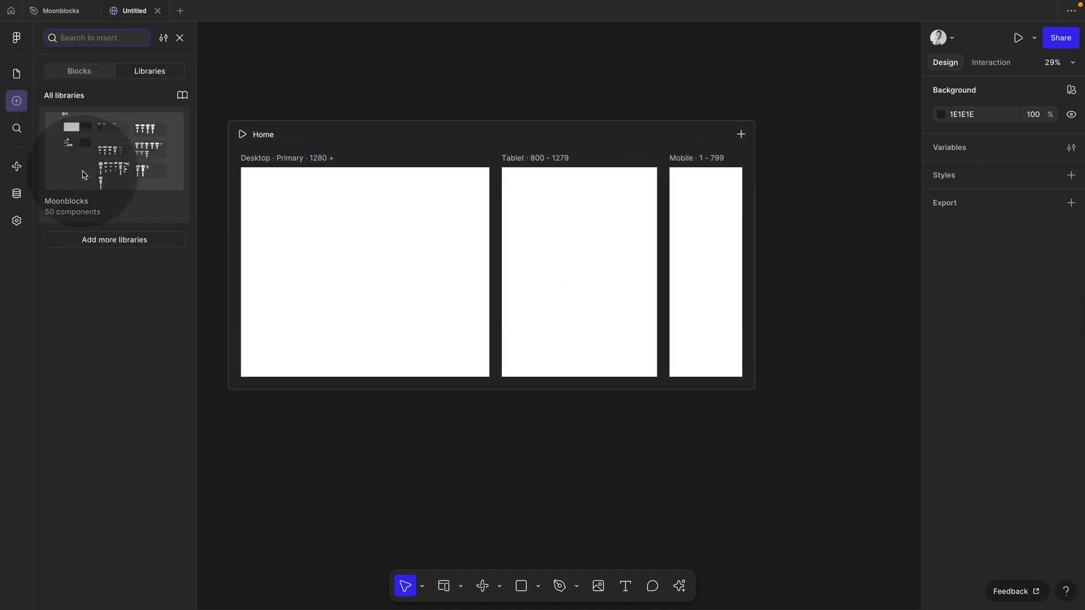
{"action": "left_click", "coordinate": [83, 175]}
{"action": "left_click", "coordinate": [109, 136]}
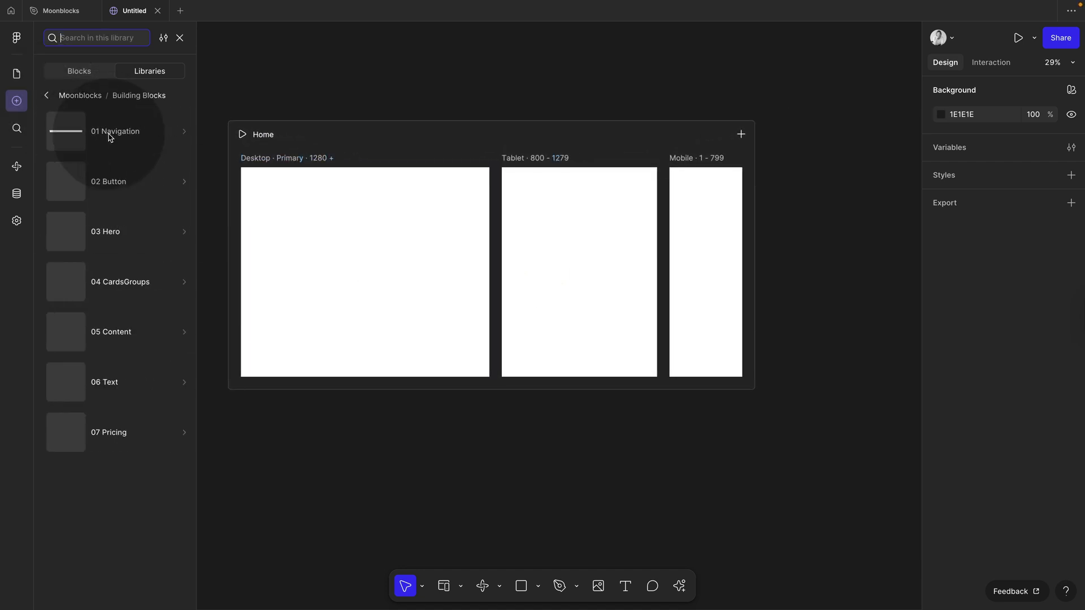
{"action": "left_click", "coordinate": [105, 230]}
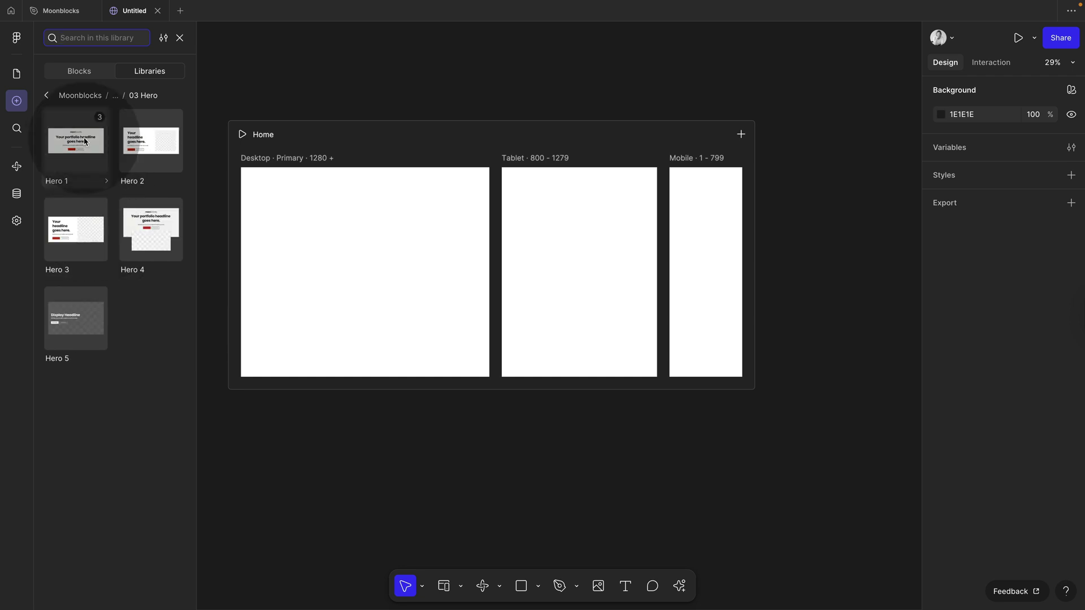
{"action": "left_click_drag", "start_coordinate": [84, 141], "coordinate": [111, 151]}
- Go back up and open the Moonblocks Designs > Portfolio section
{"action": "left_click", "coordinate": [48, 95]}
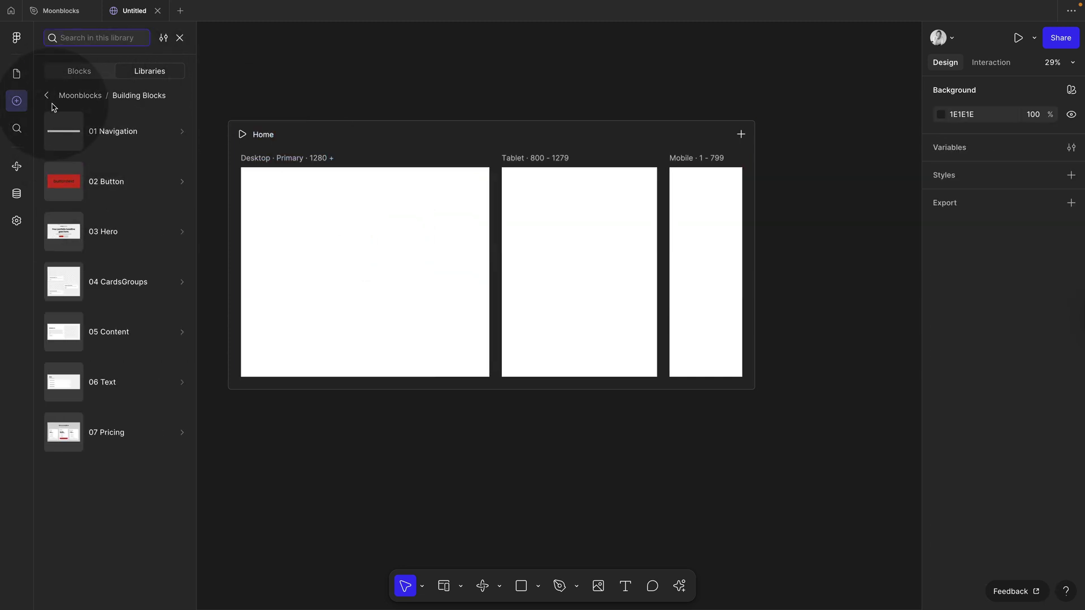
{"action": "left_click", "coordinate": [48, 96]}
{"action": "left_click", "coordinate": [97, 186]}
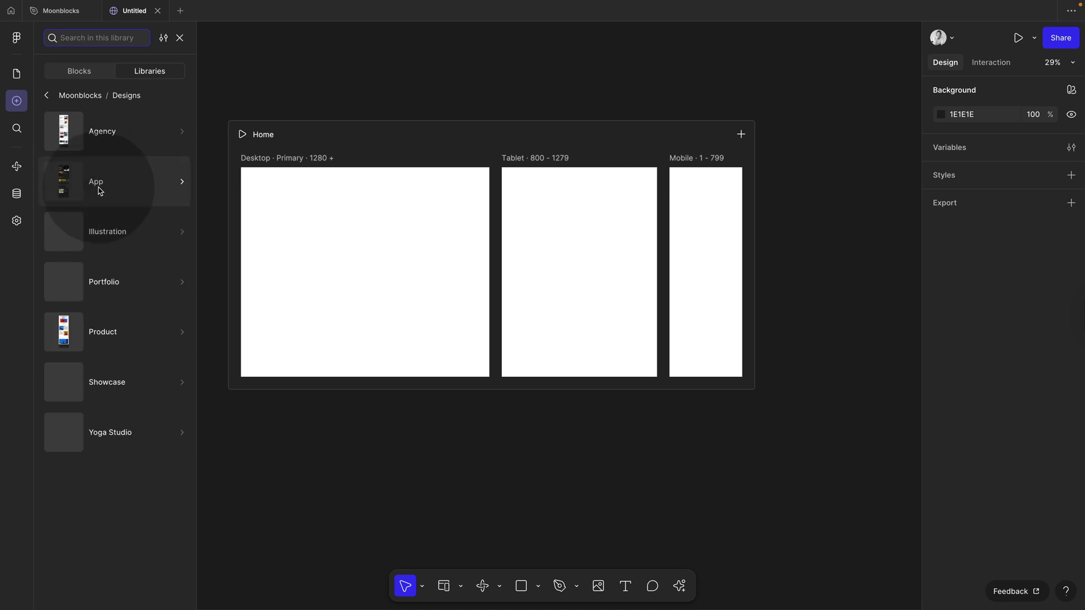
{"action": "left_click", "coordinate": [111, 278]}
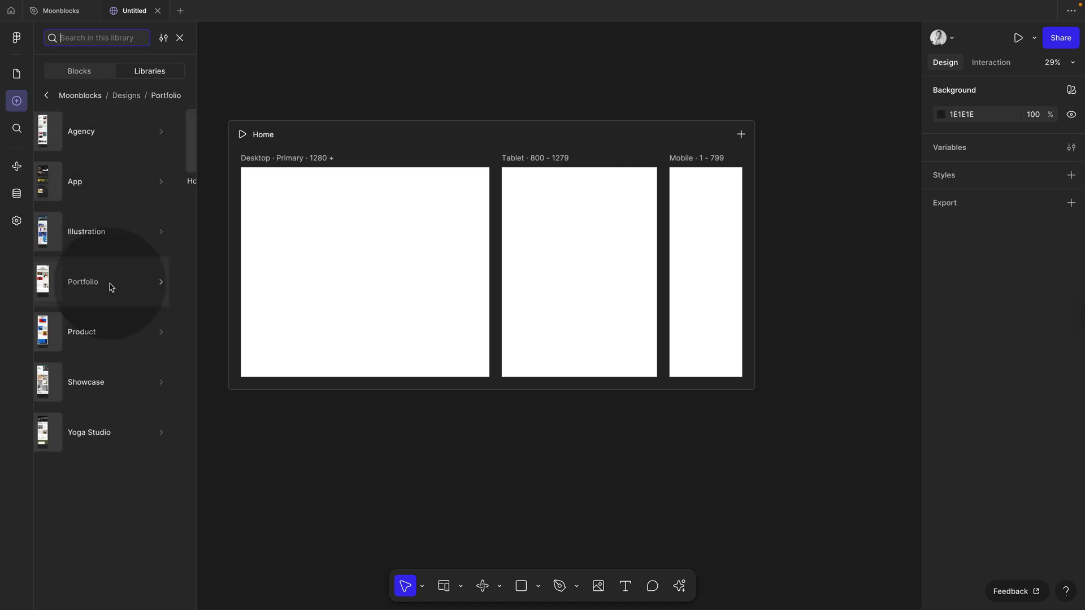
- Drop the Portfolio Home design onto the Home page and select its Mobile breakpoint
{"action": "left_click_drag", "start_coordinate": [77, 145], "coordinate": [459, 262]}
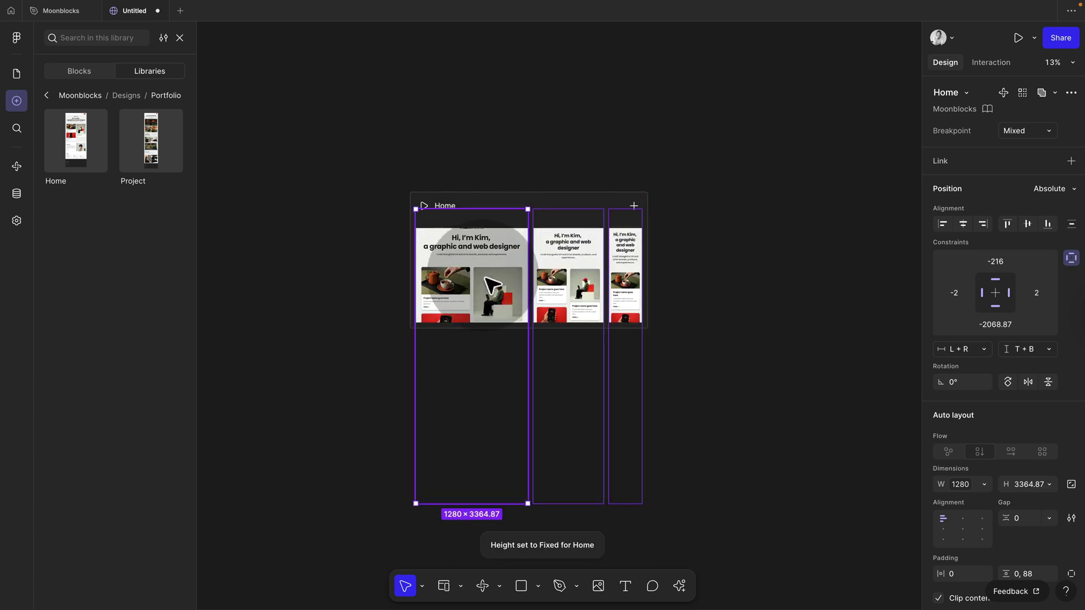
{"action": "left_click", "coordinate": [627, 268]}
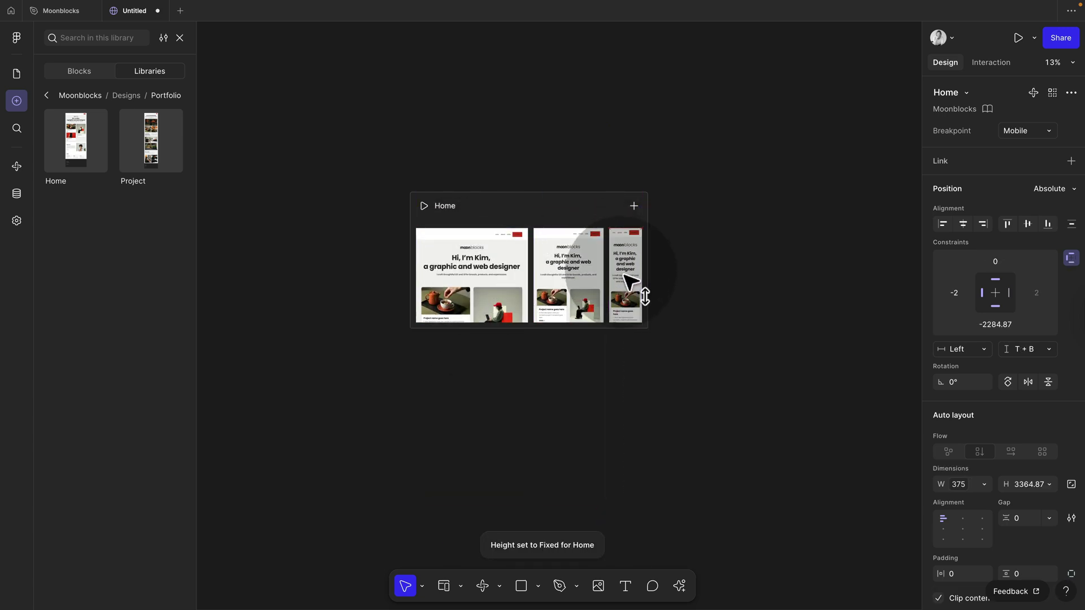